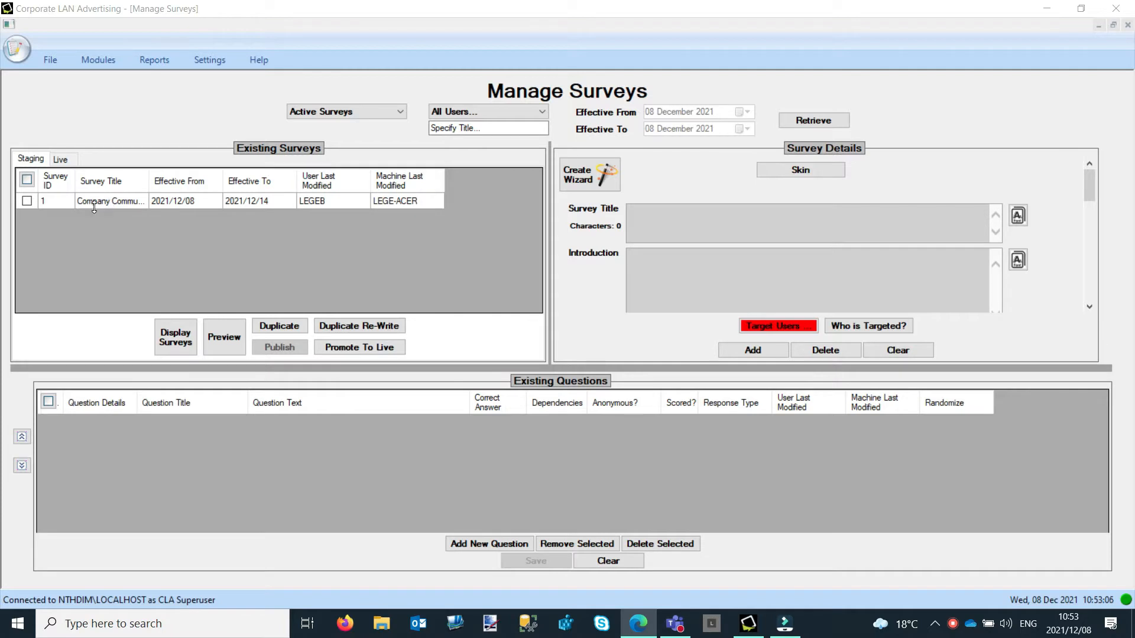
Publish the staging survey Company Communications Evaluation to all staging users
left_click(97, 201)
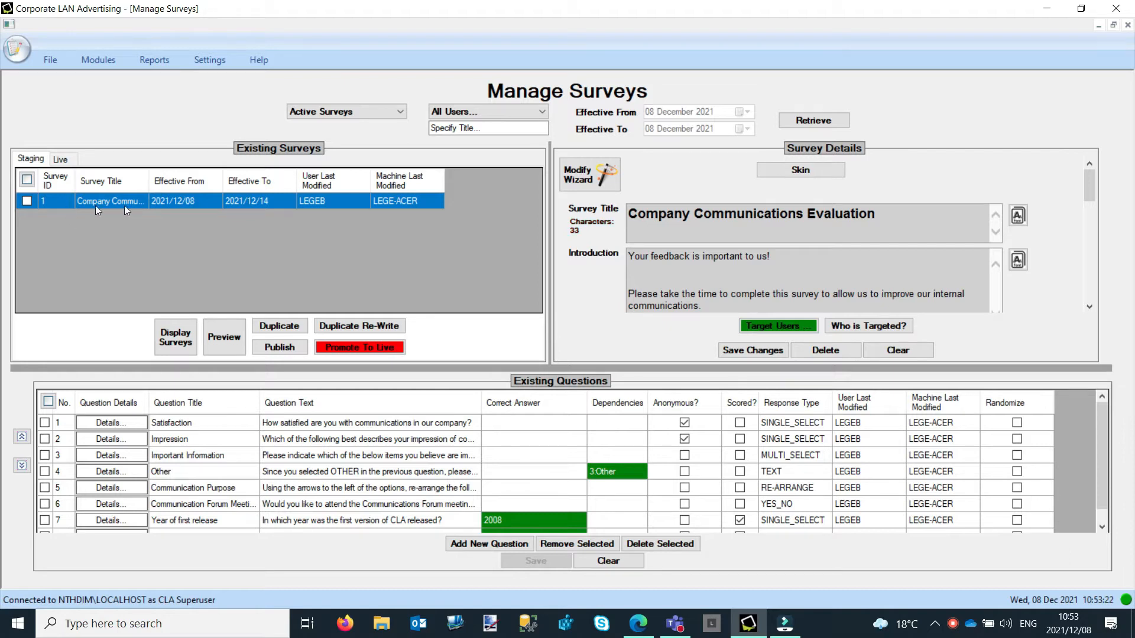
left_click(26, 201)
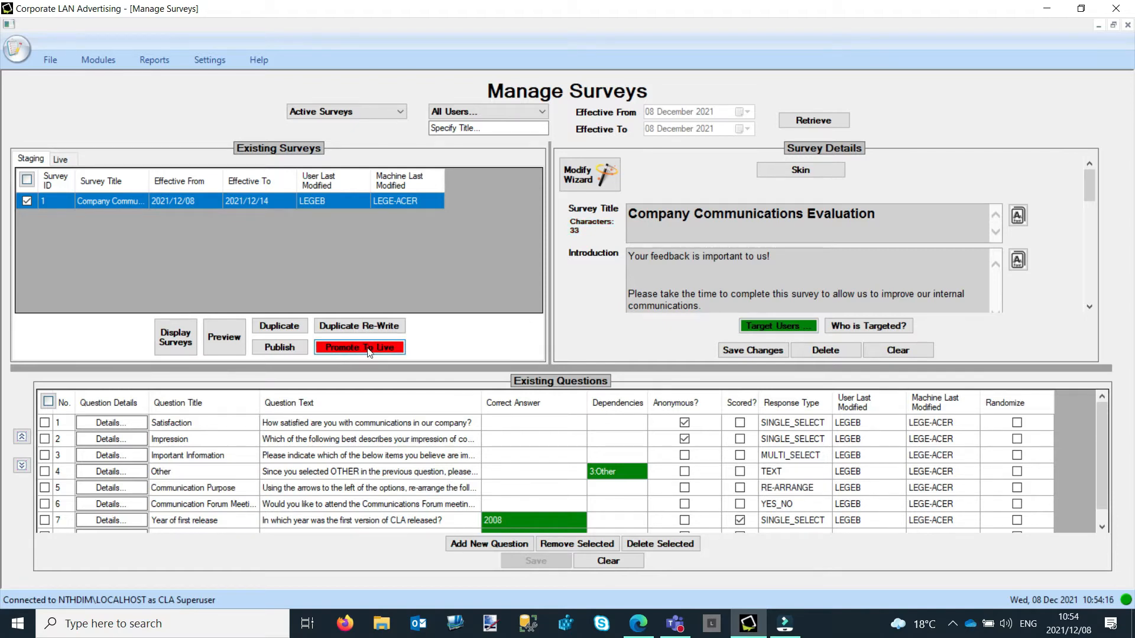
left_click(289, 349)
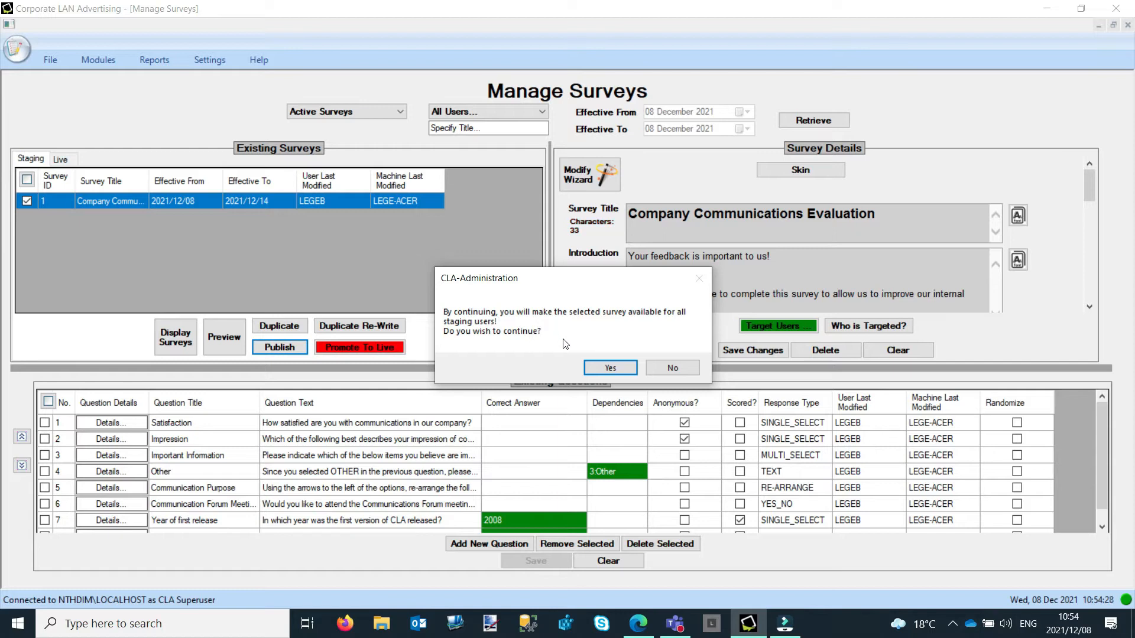
left_click(617, 370)
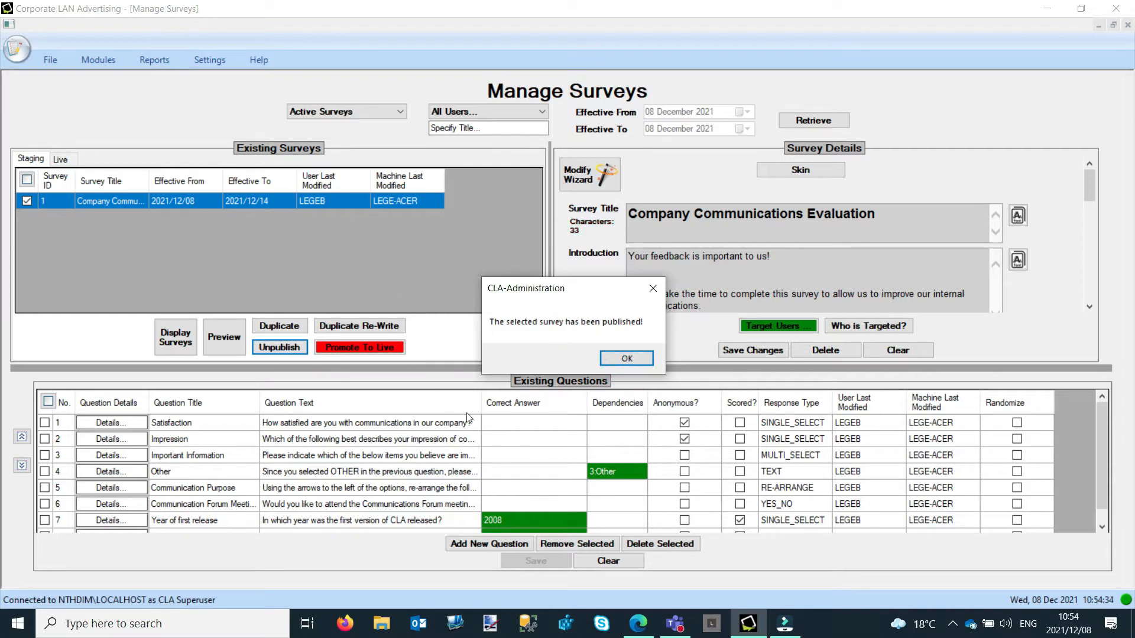
left_click(631, 359)
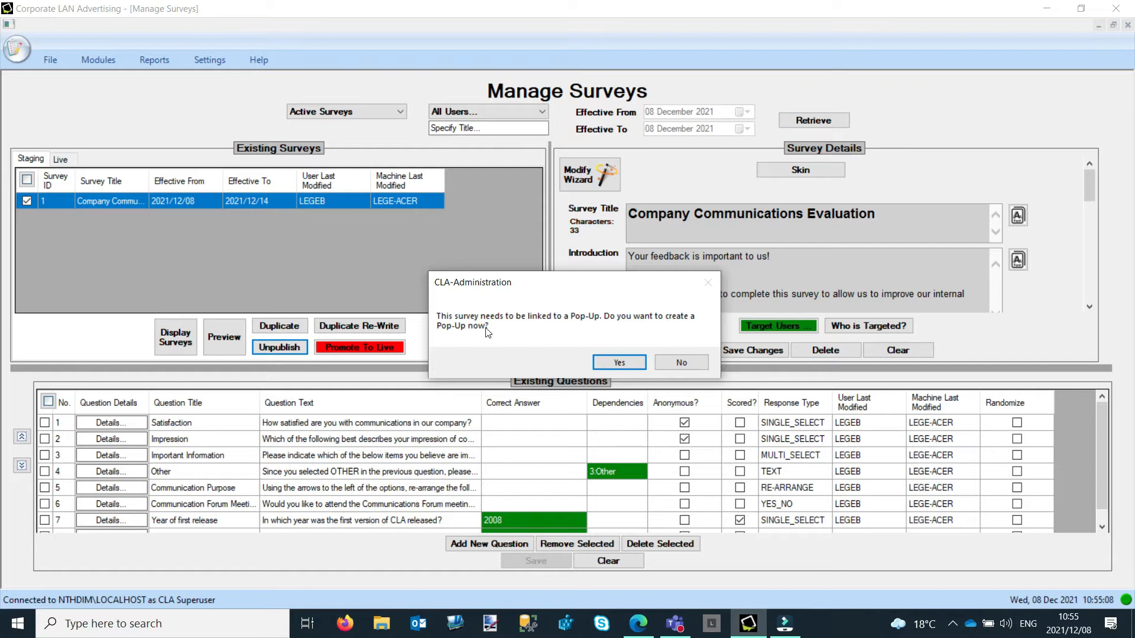
Create a pop-up linked to the survey and set its title to "Comms Survey" in the Modify Wizard
left_click(619, 363)
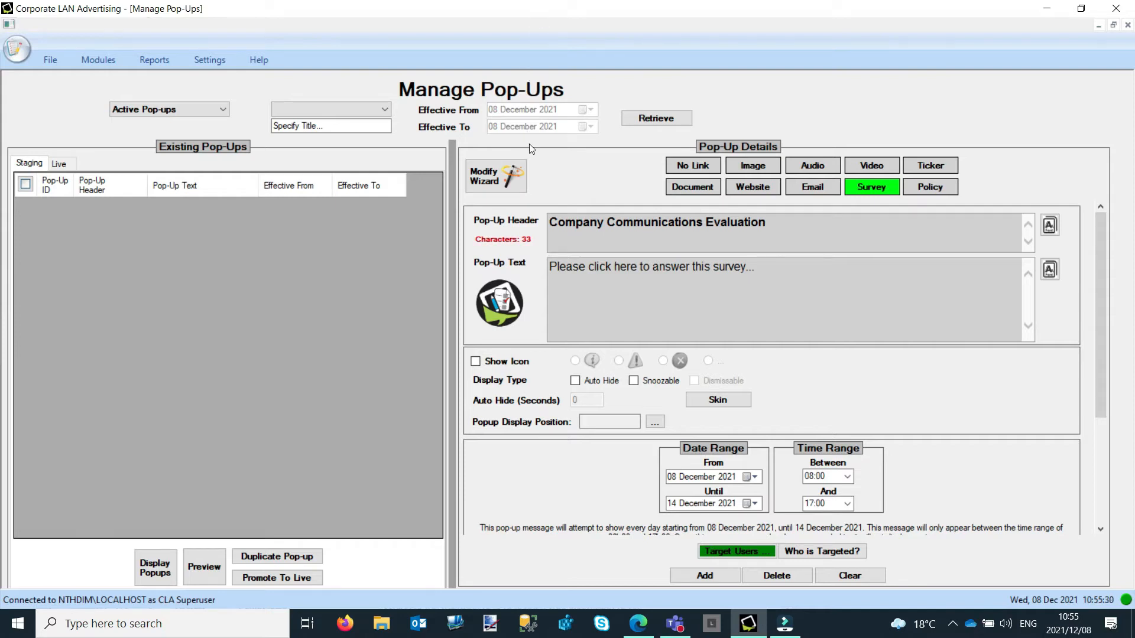
left_click(497, 176)
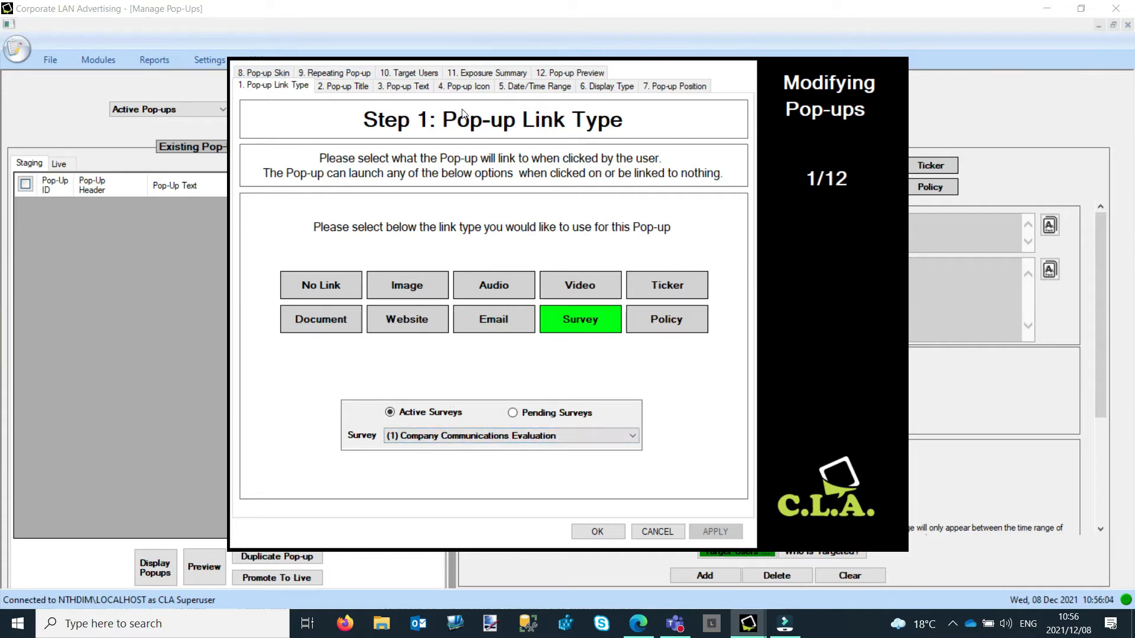
left_click(347, 88)
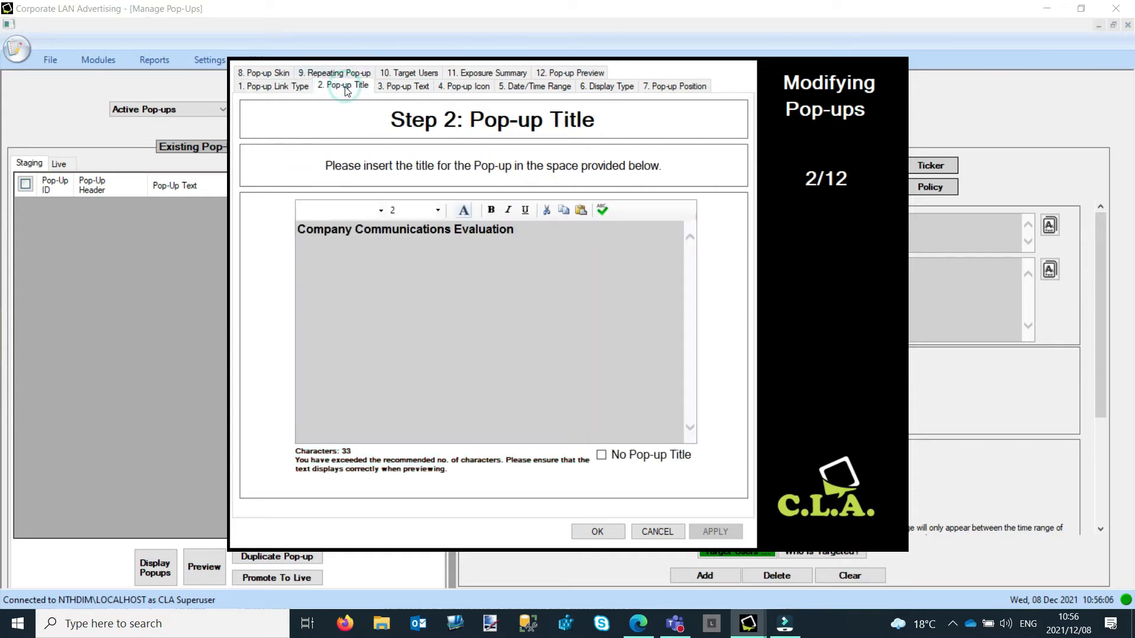
left_click_drag(532, 230, 313, 236)
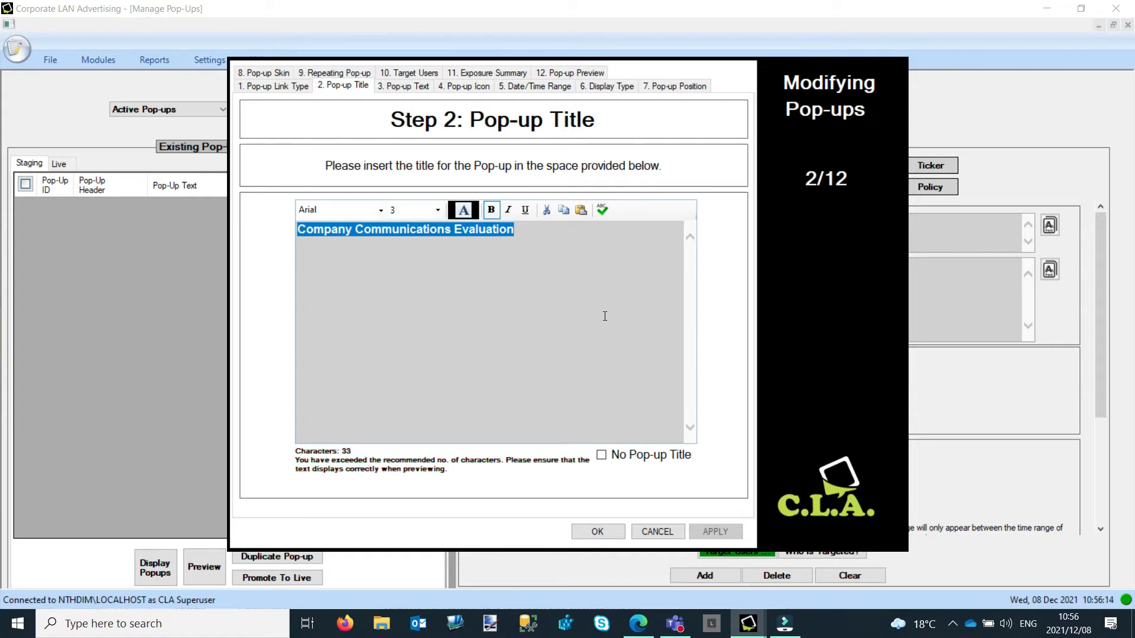
type("Comms Survey")
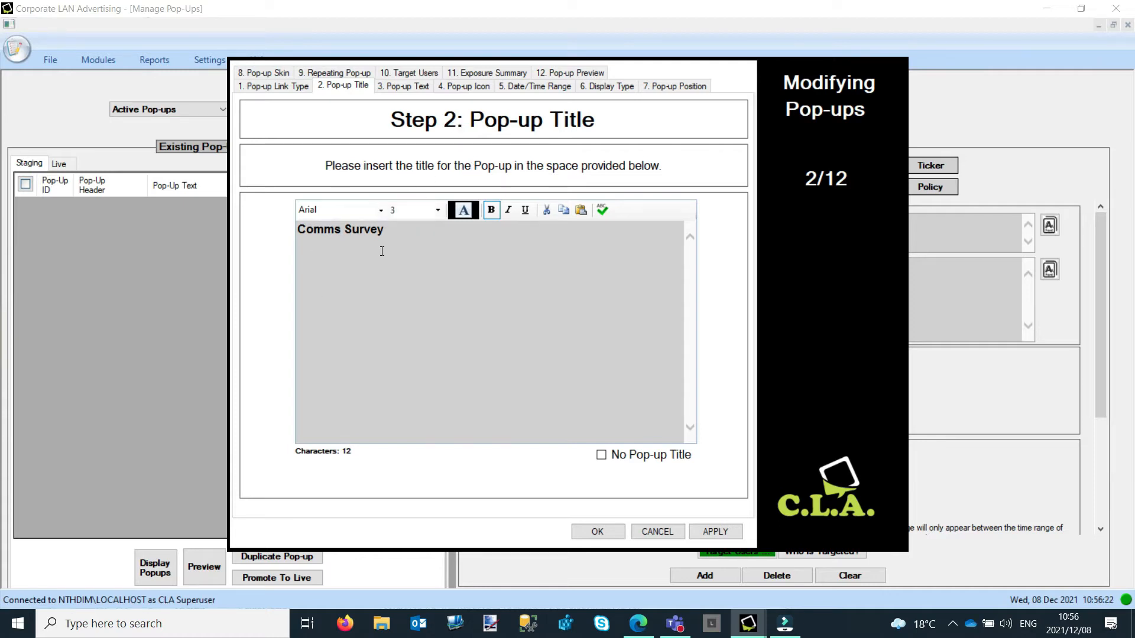
Review the pop-up's body text and give the pop-up the standard information icon
left_click(406, 87)
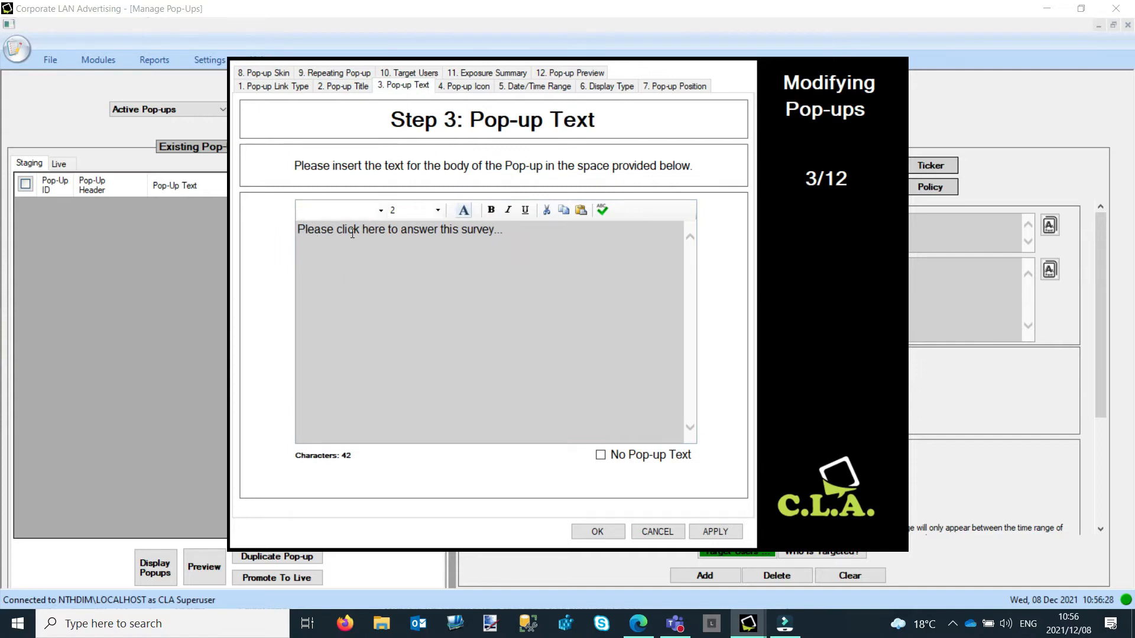
left_click_drag(508, 233, 282, 241)
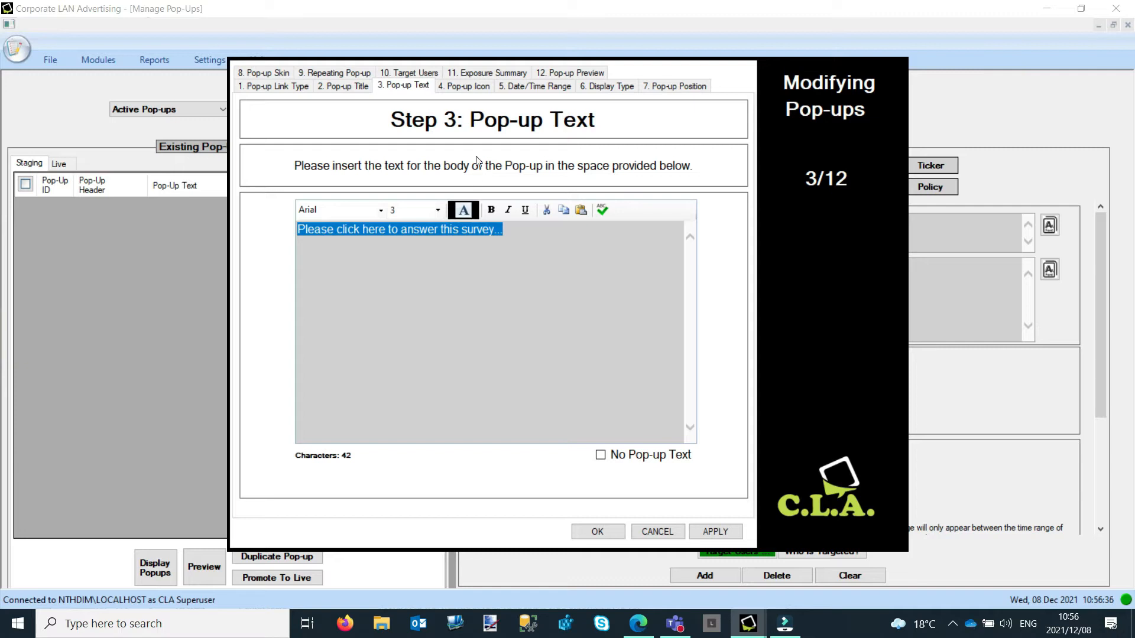
left_click(467, 87)
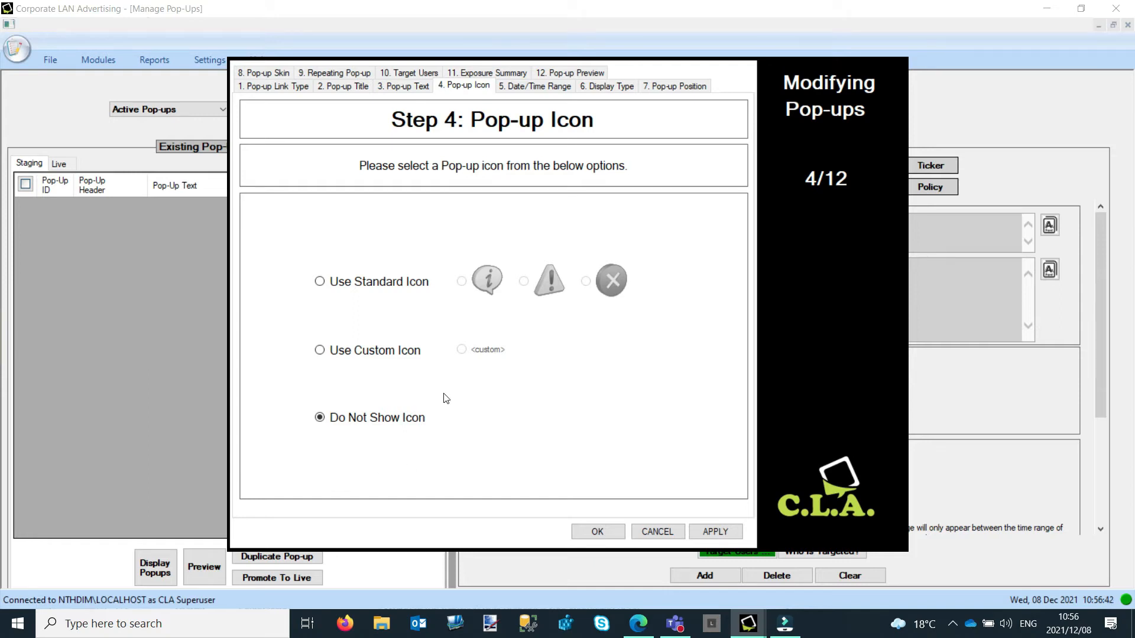
left_click(362, 282)
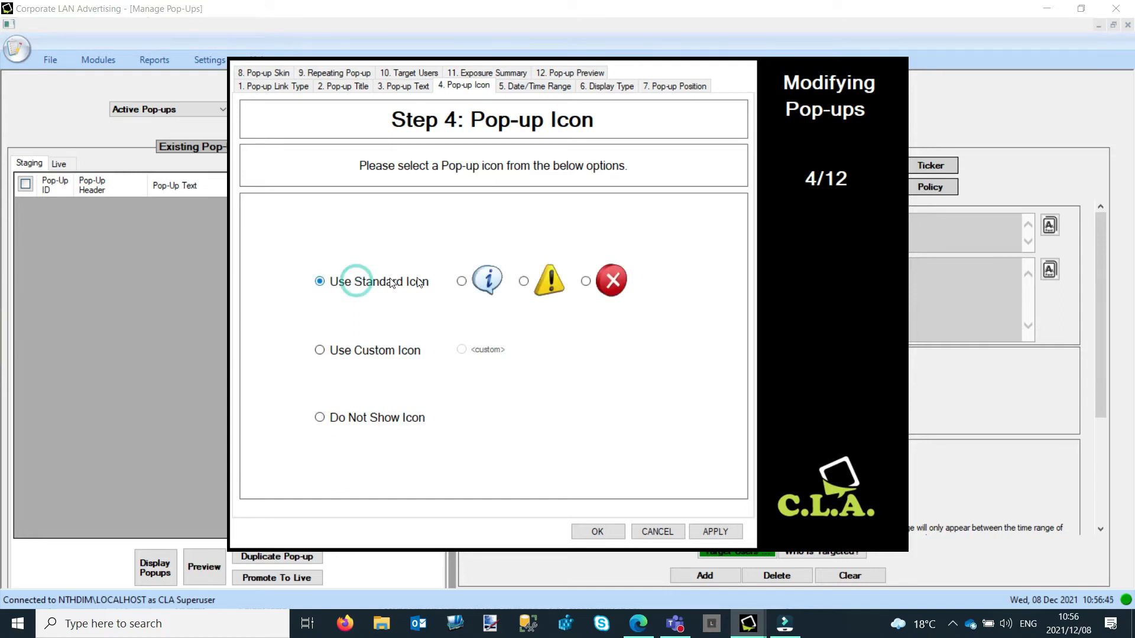
left_click(462, 282)
Check the date and time range, and make the pop-up snoozable with the 30 Minutes, 1 Hour and 2 Hours options
left_click(537, 87)
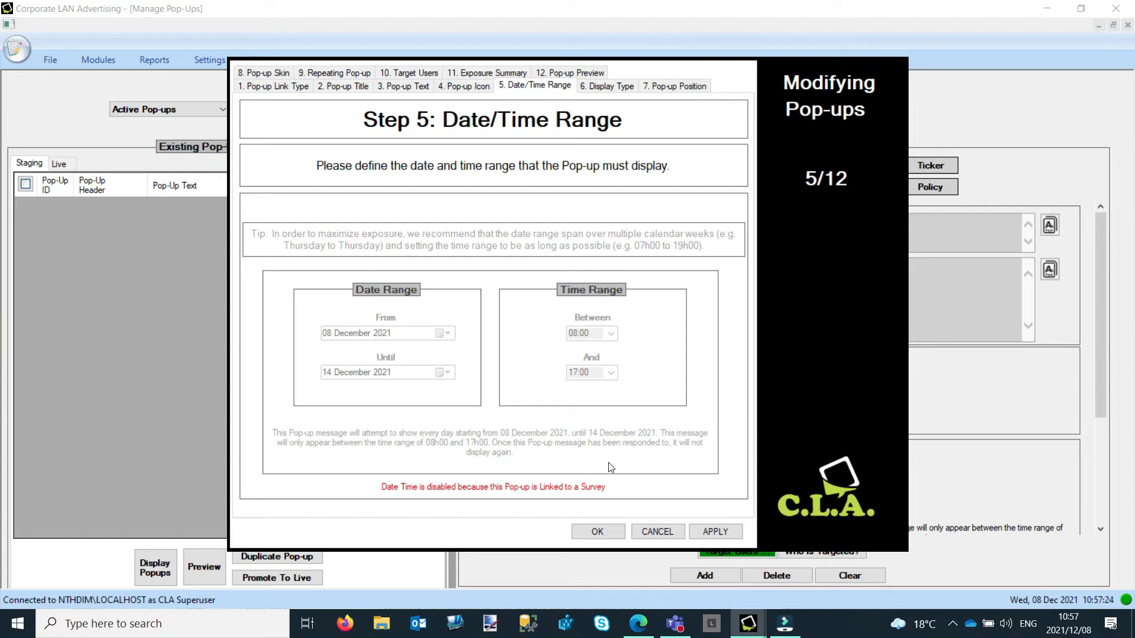
left_click(612, 89)
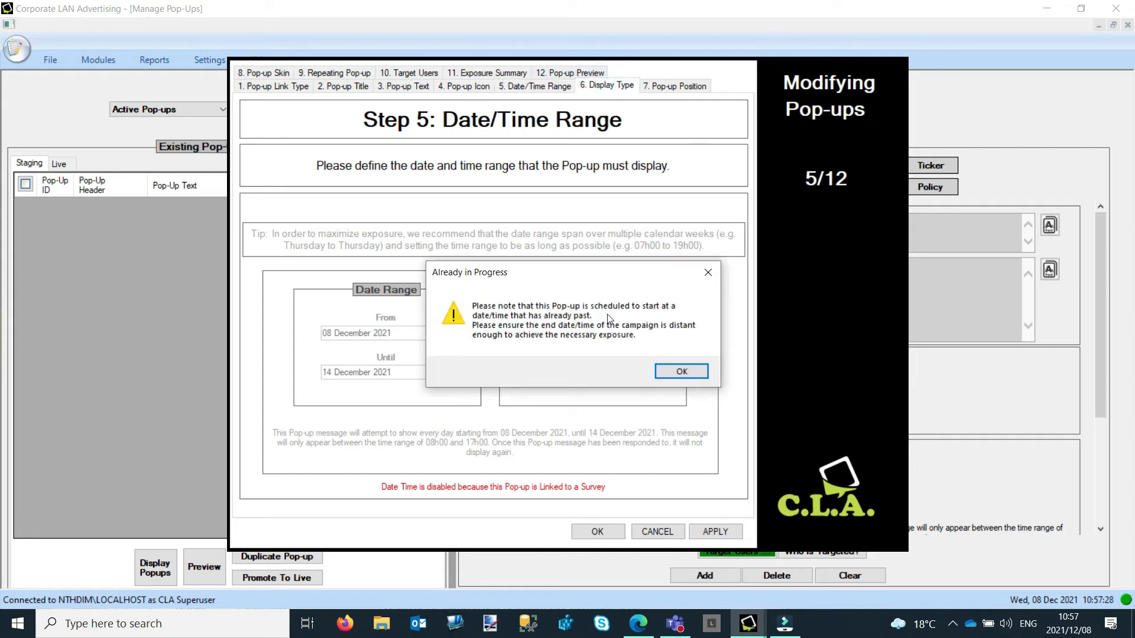
left_click(681, 371)
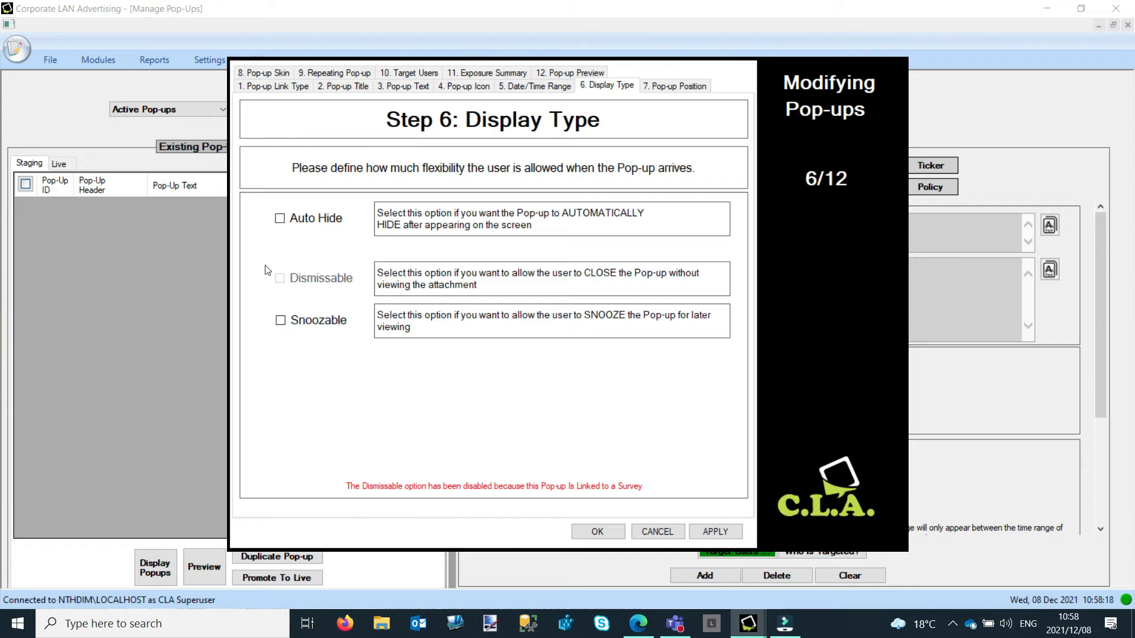
left_click(280, 320)
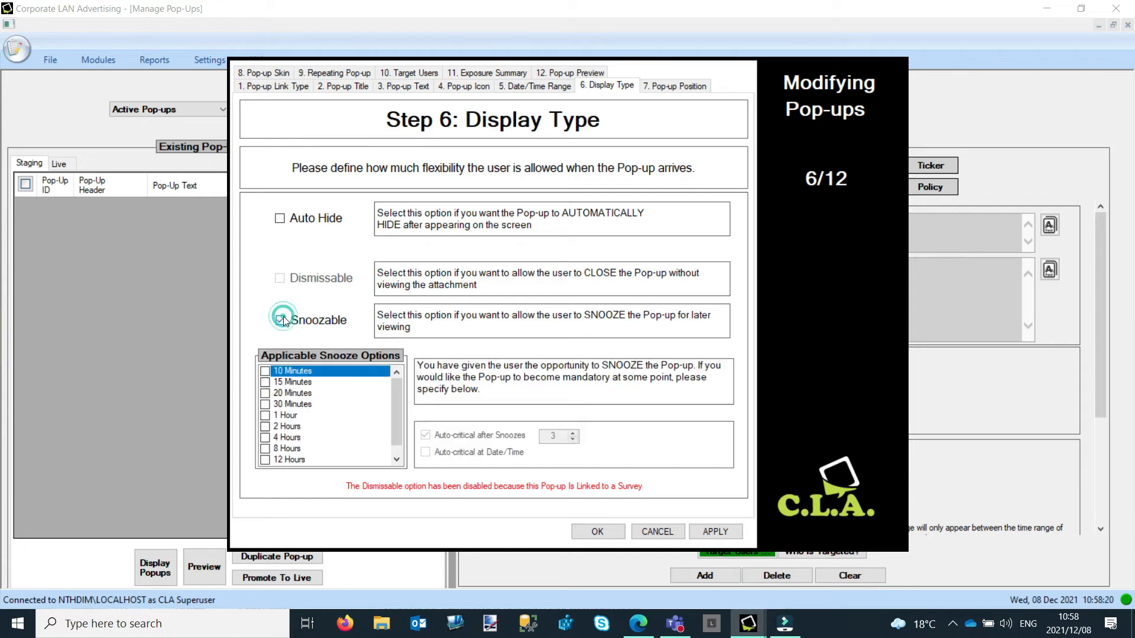
left_click(293, 403)
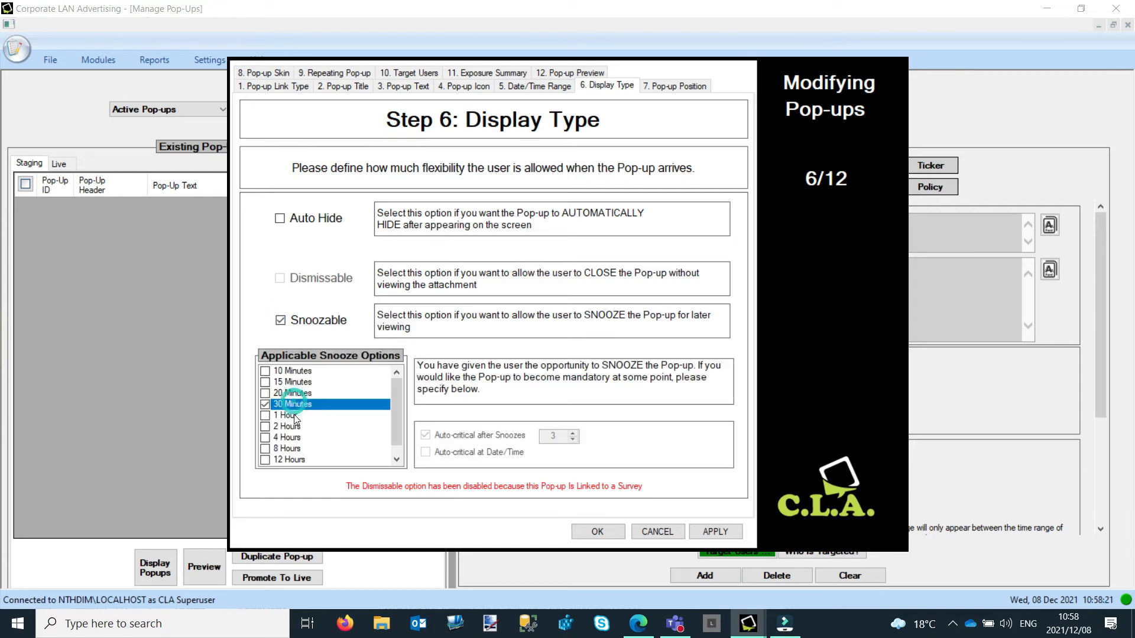
left_click(289, 415)
left_click(295, 424)
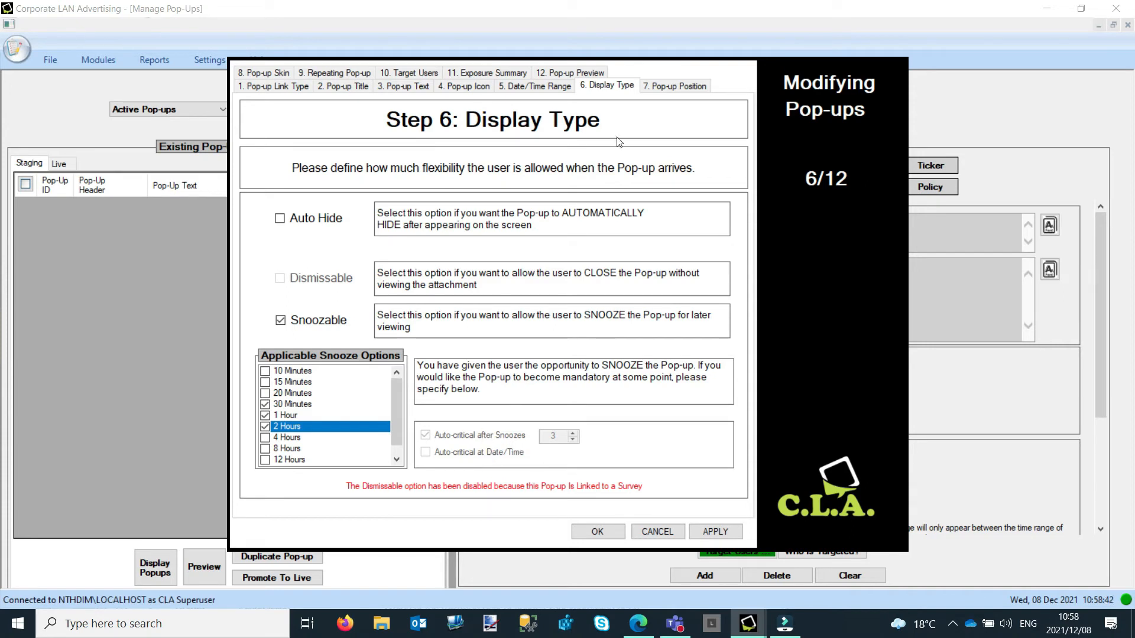
Try the Top Right and Middle Centre display positions for the pop-up, and reselect Bottom Right
left_click(669, 88)
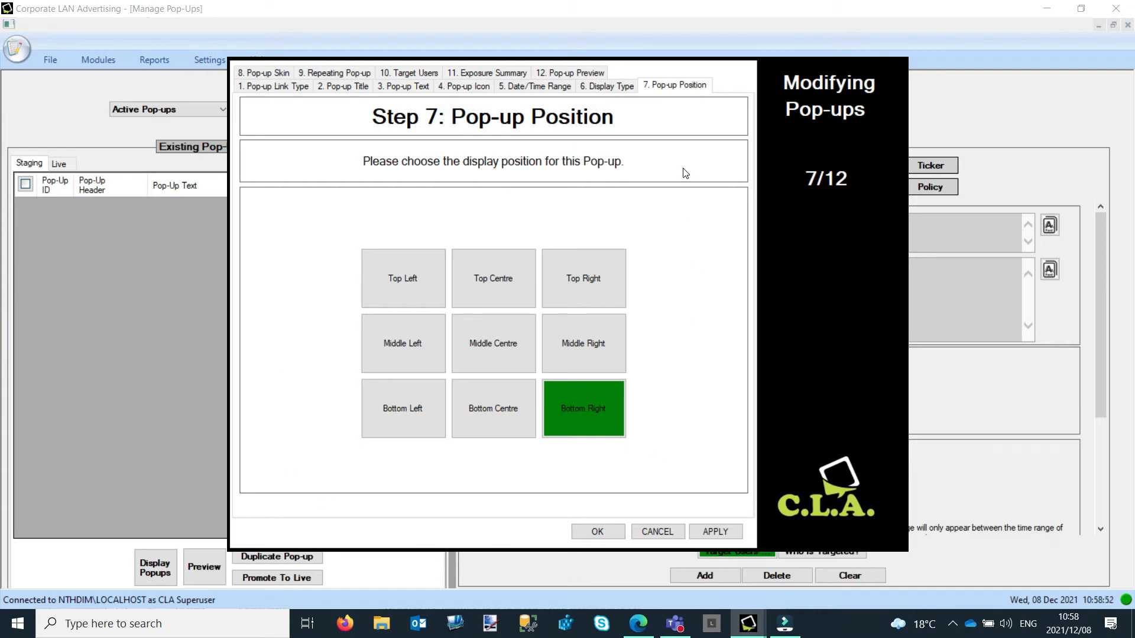
left_click(571, 422)
left_click(597, 279)
left_click(473, 328)
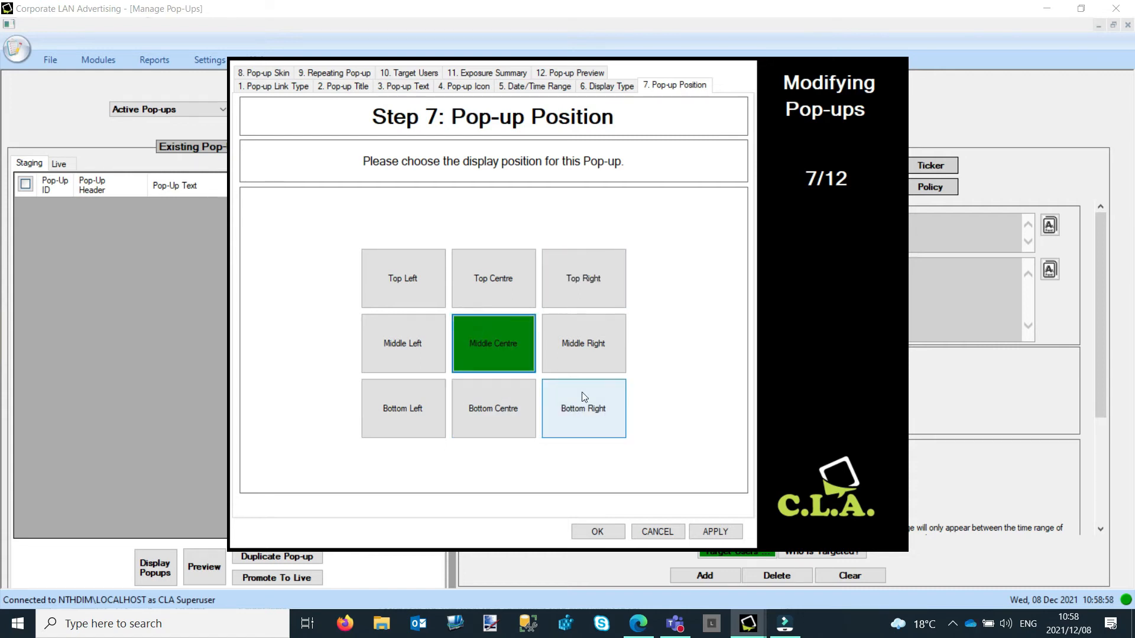
left_click(583, 396)
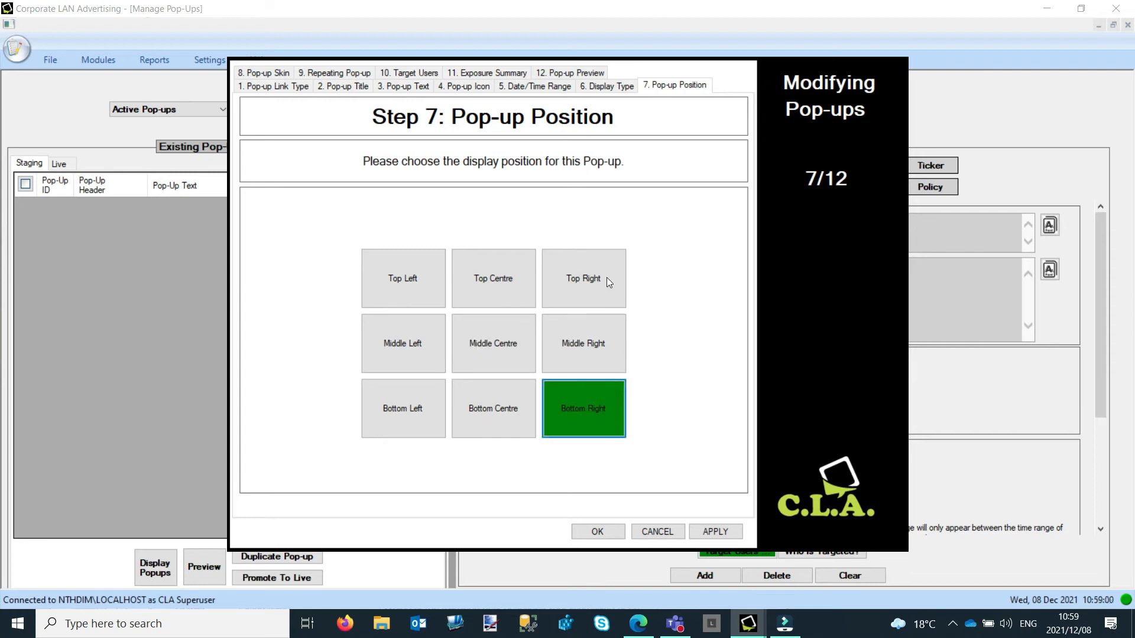
Preview the pop-up with the default skin and close the preview
left_click(271, 72)
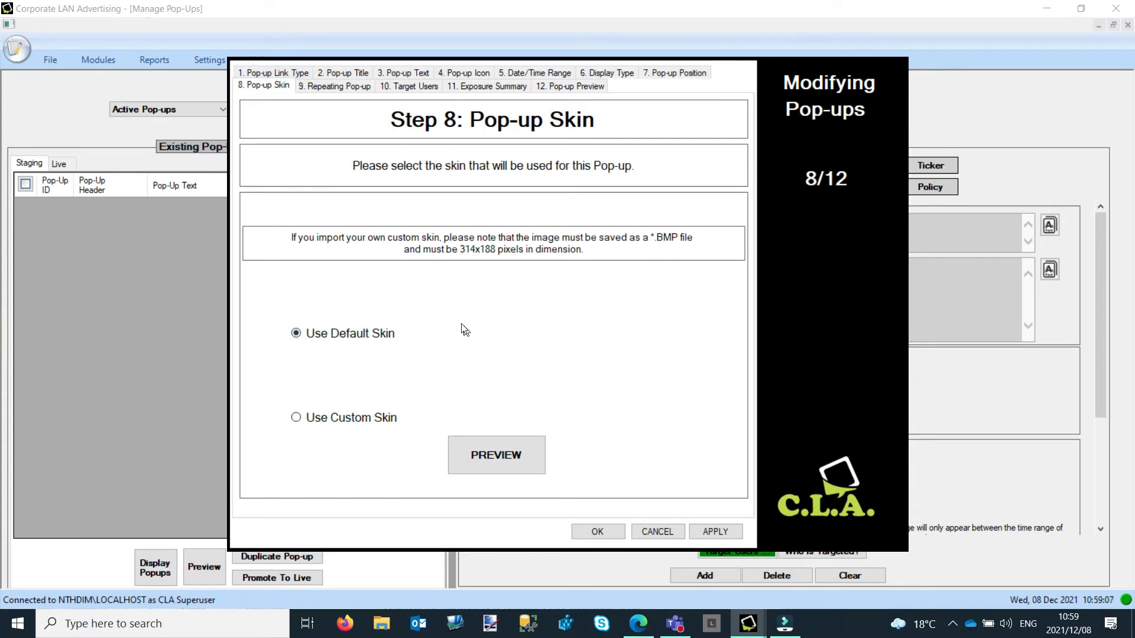
left_click(495, 459)
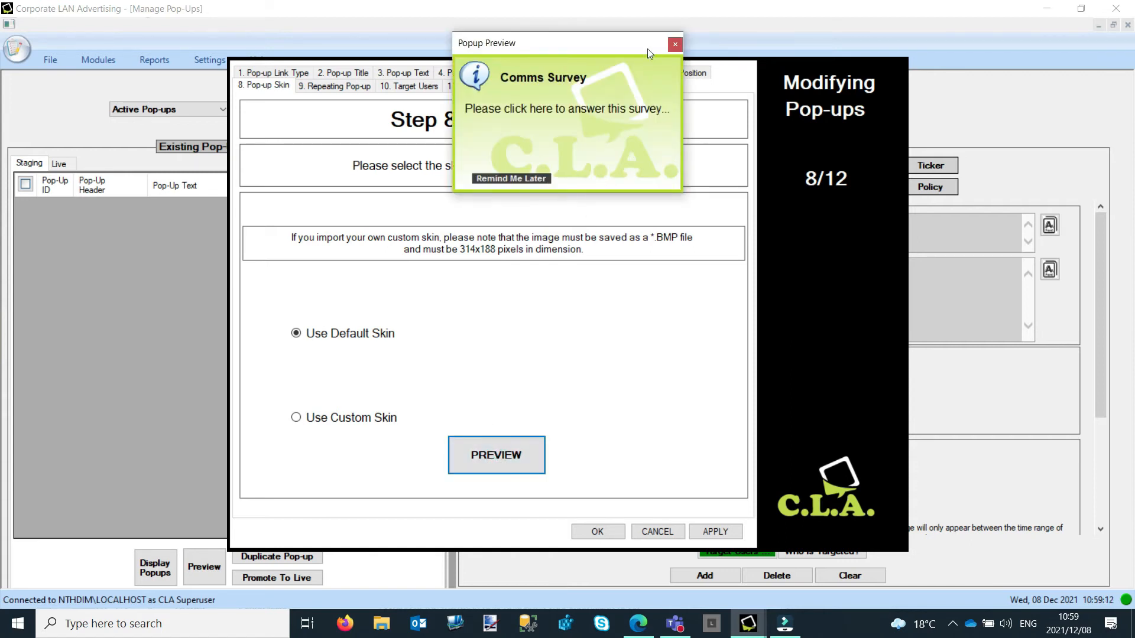
left_click(676, 45)
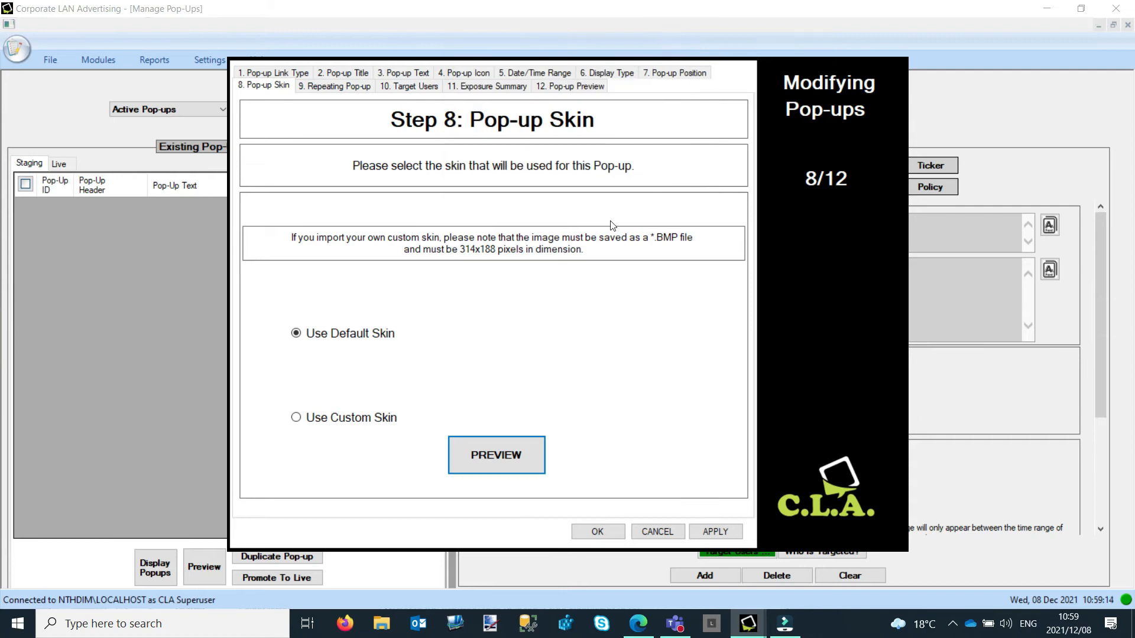
Try the custom skin option, look through the available skins, and return to the default skin
left_click(296, 417)
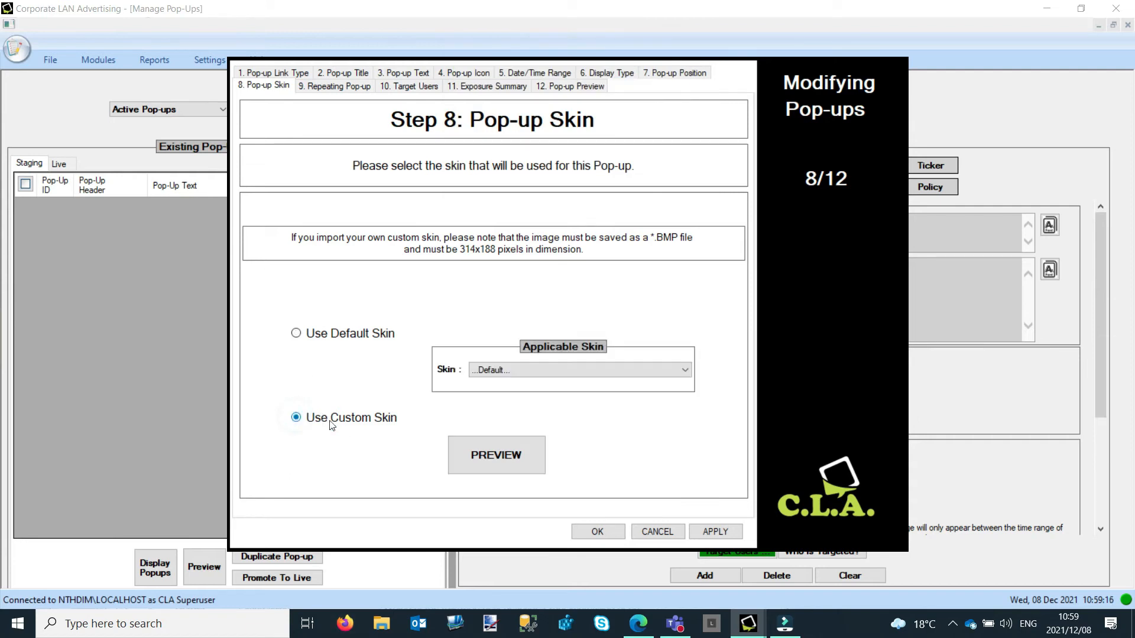
left_click(522, 371)
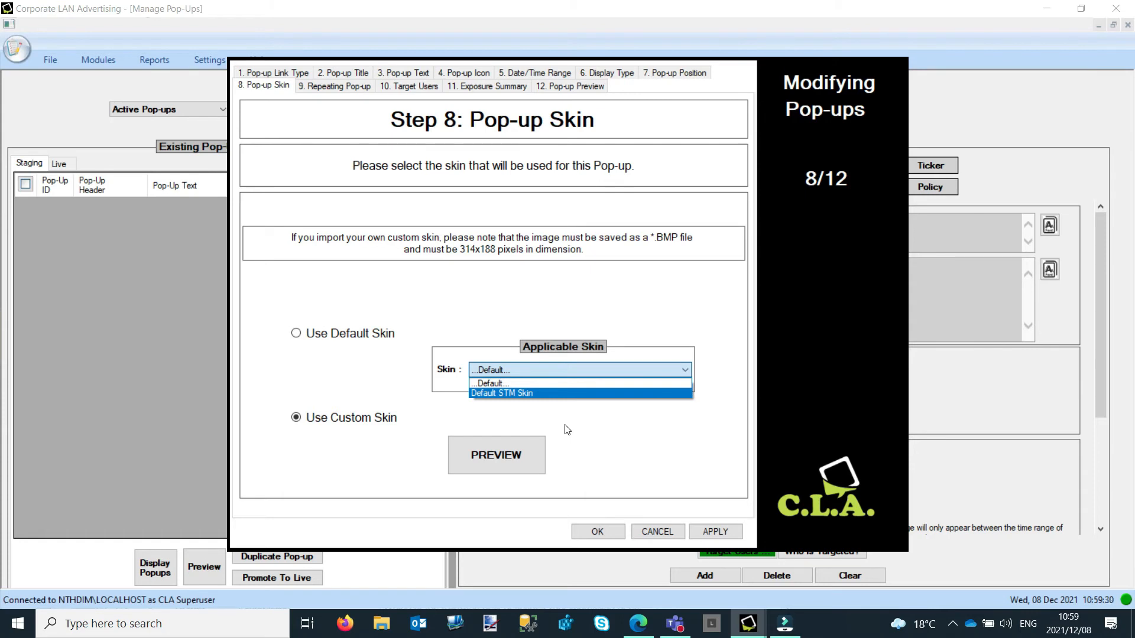
left_click(364, 342)
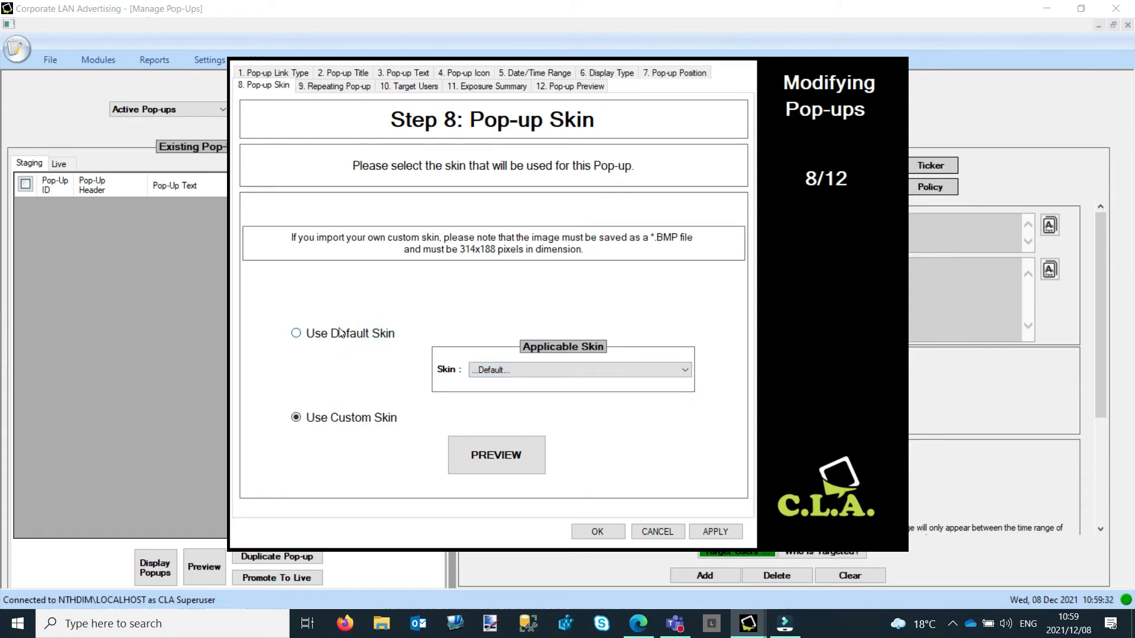
left_click(345, 334)
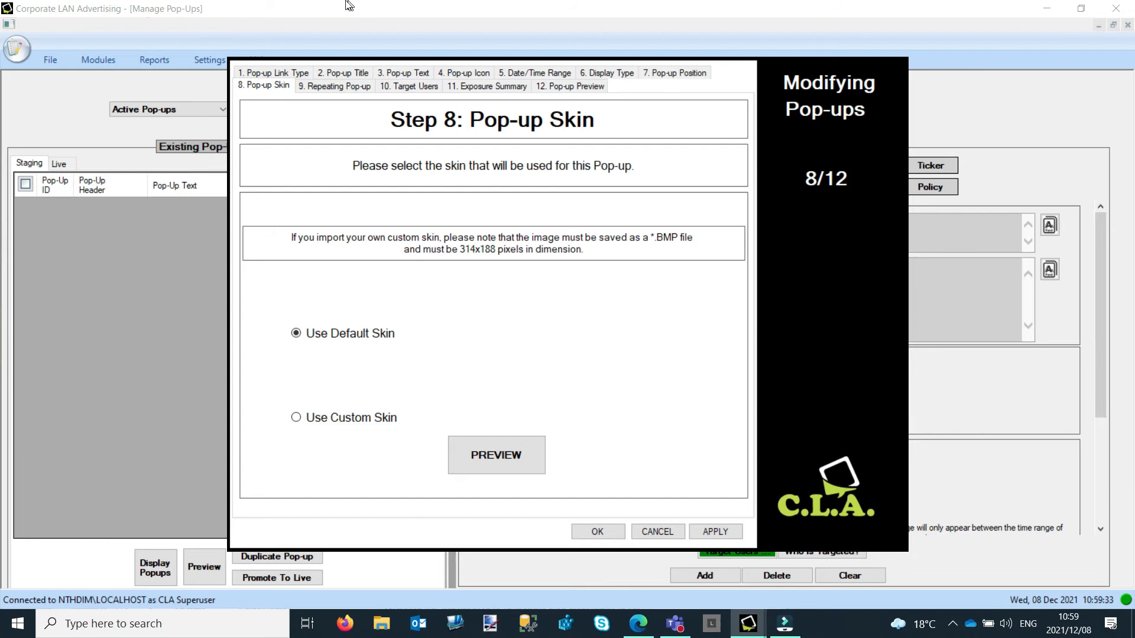
Review the pop-up's repeat options and target users, and examine the targeted machines in the exposure summary
left_click(340, 83)
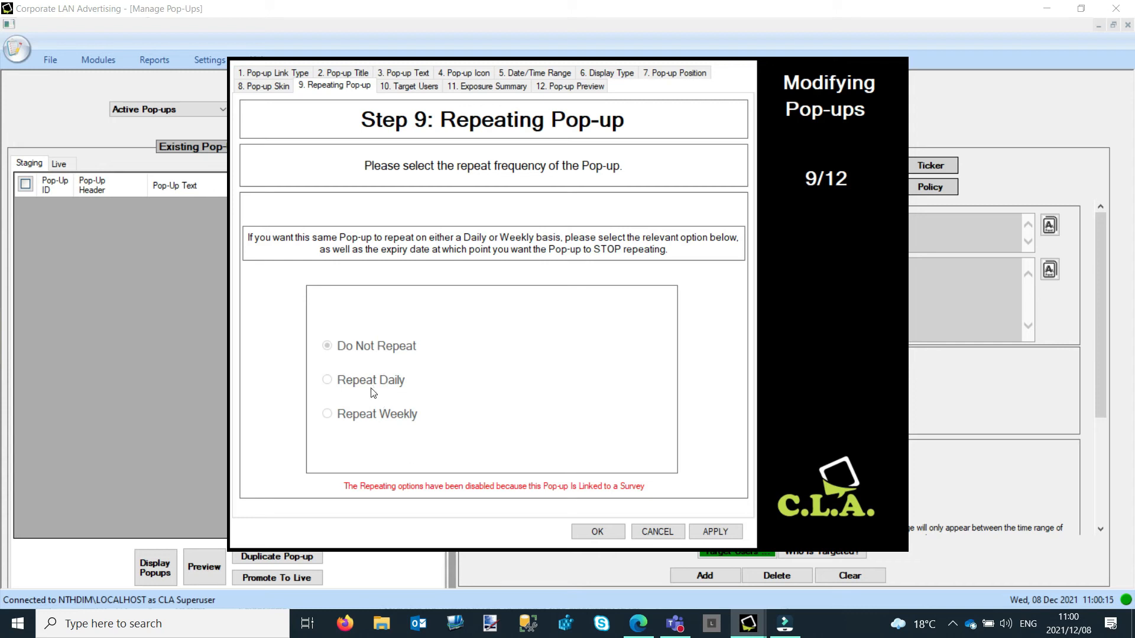
left_click(422, 88)
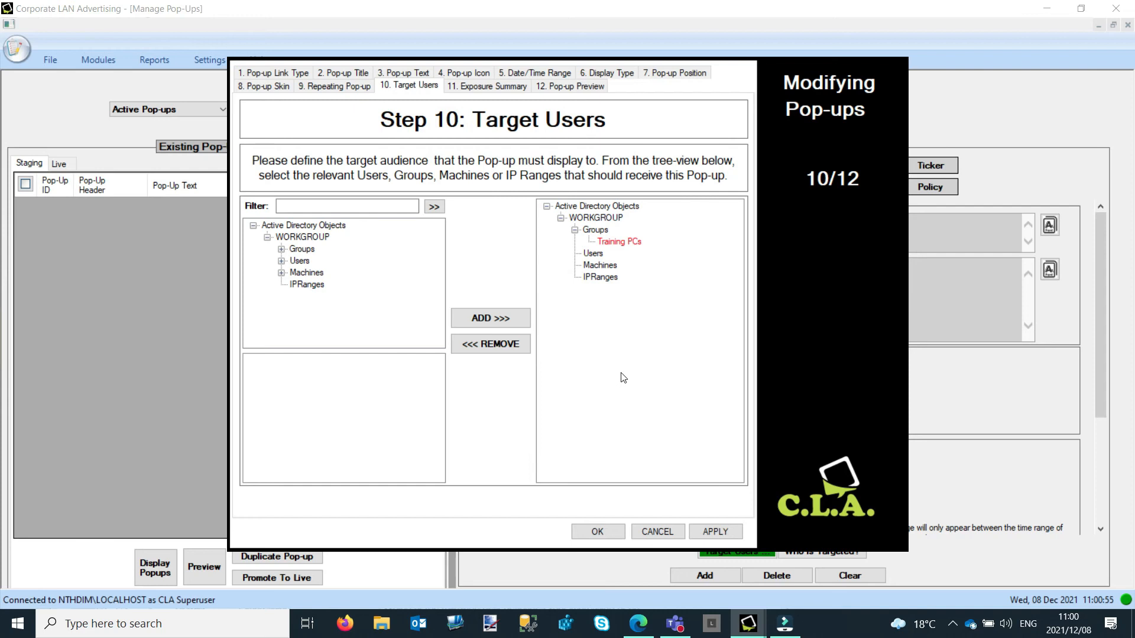
left_click(482, 85)
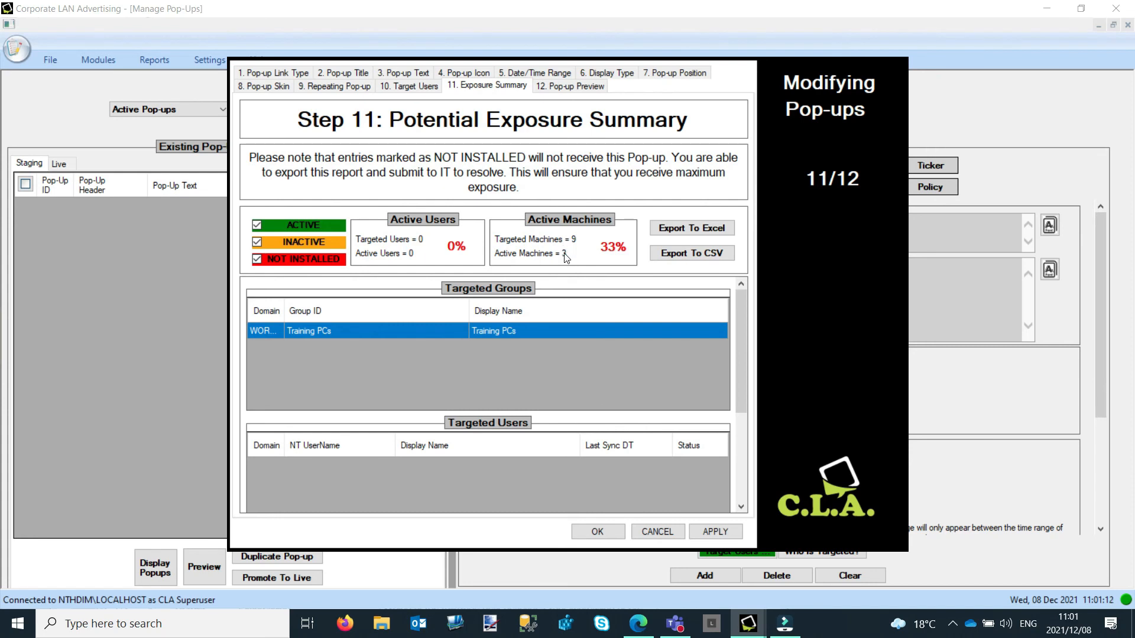
scroll(572, 465, "down", 3)
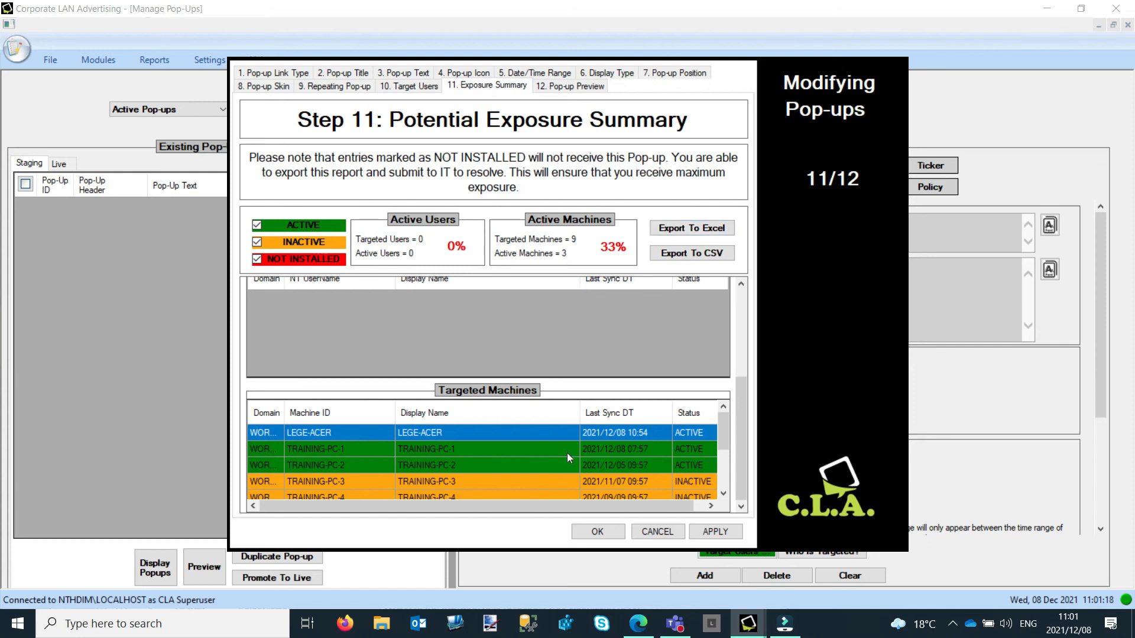
scroll(566, 453, "down", 1)
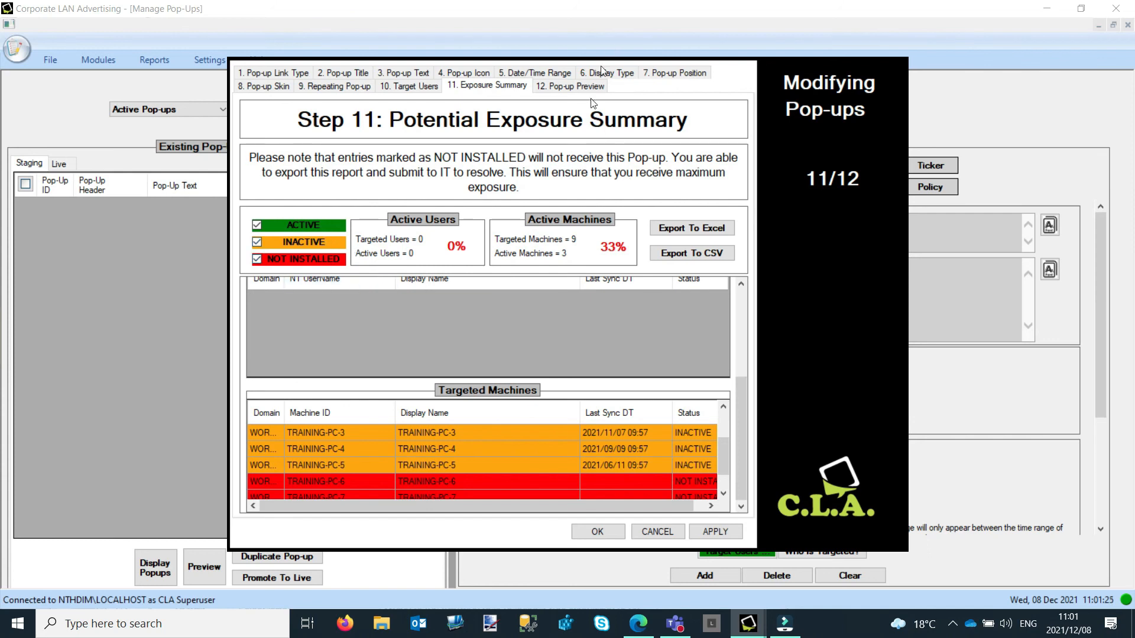
Preview the finished Comms Survey pop-up, apply its settings, and save it to close the pop-up wizard
left_click(571, 87)
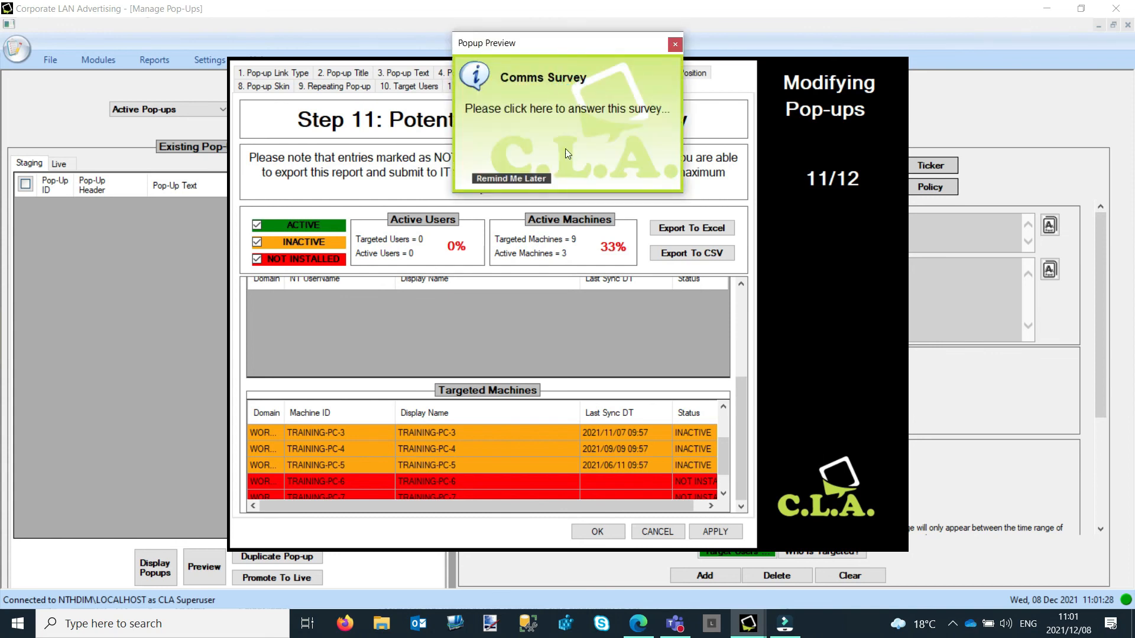
left_click(675, 44)
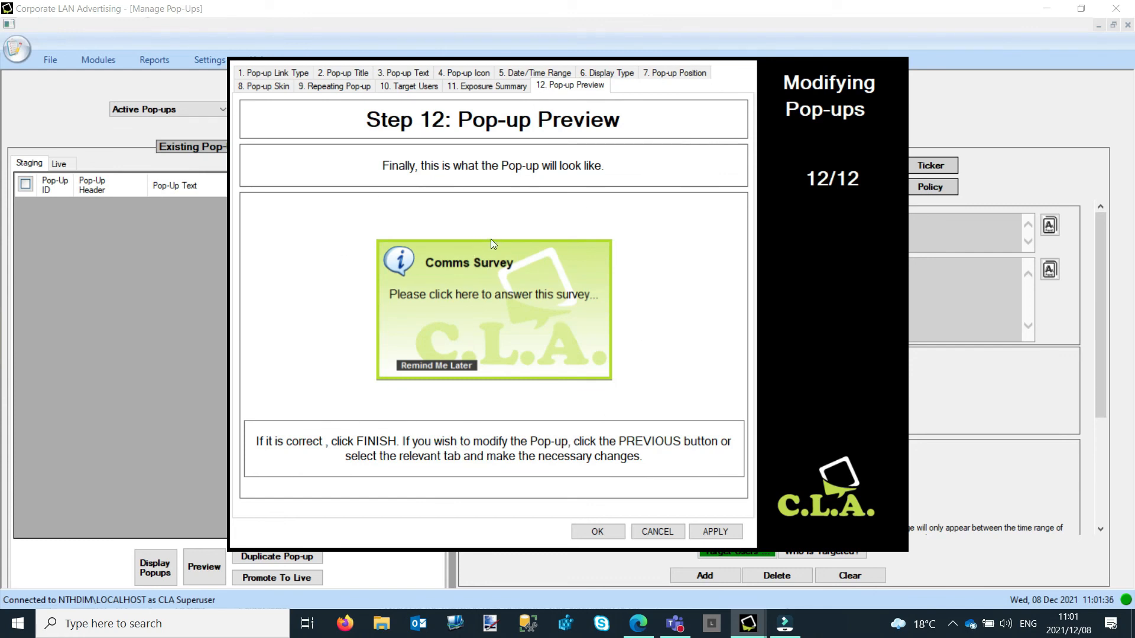
left_click(718, 531)
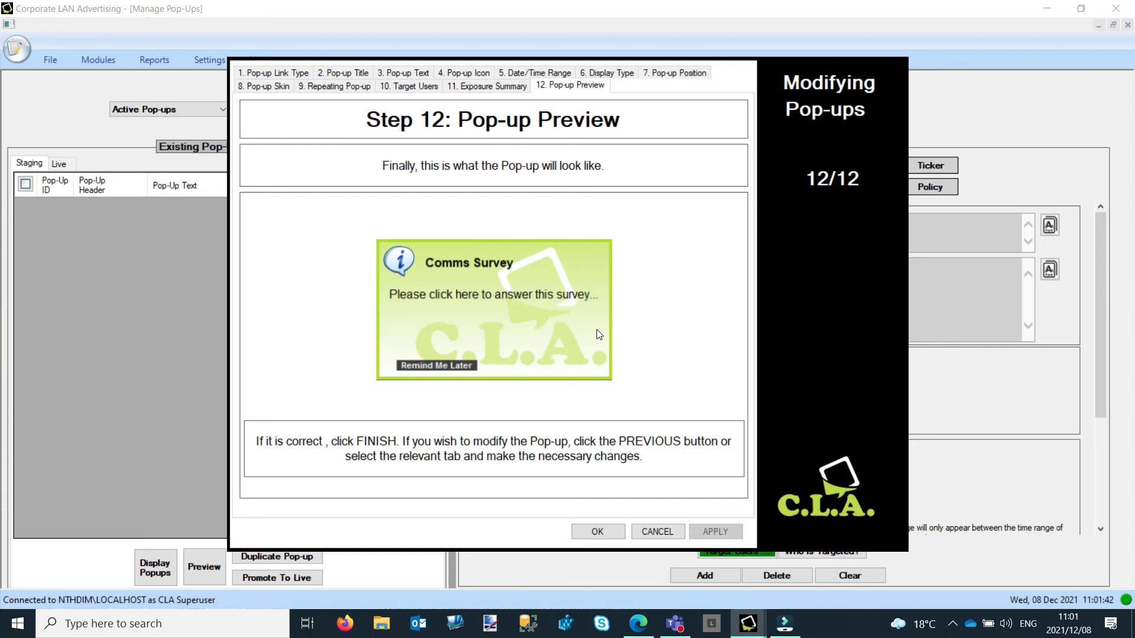
left_click(608, 533)
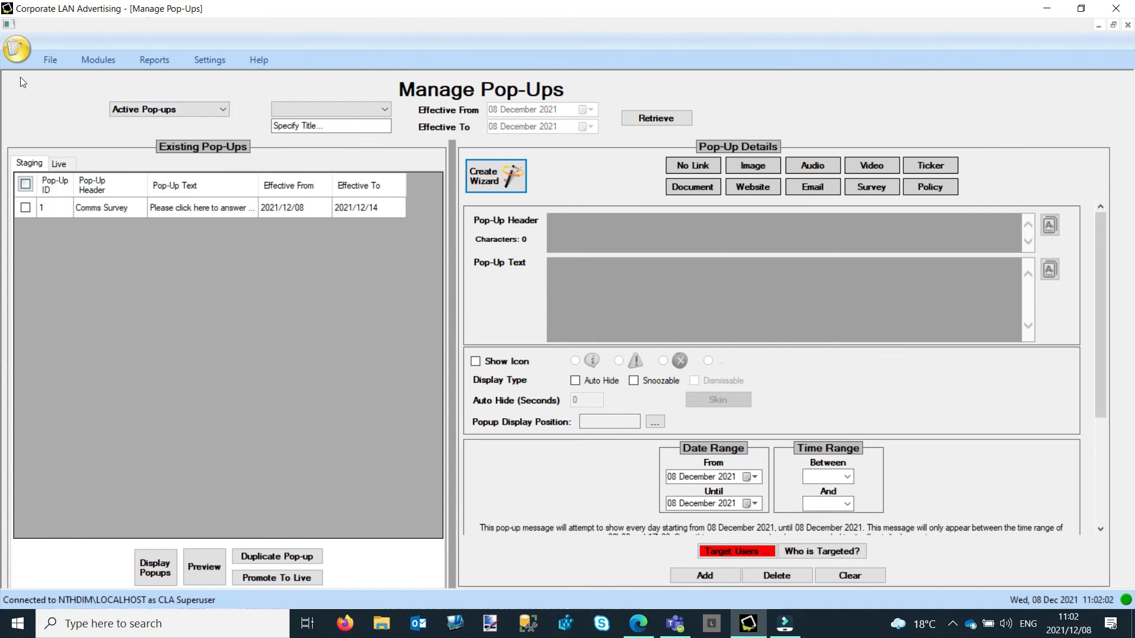
left_click(133, 111)
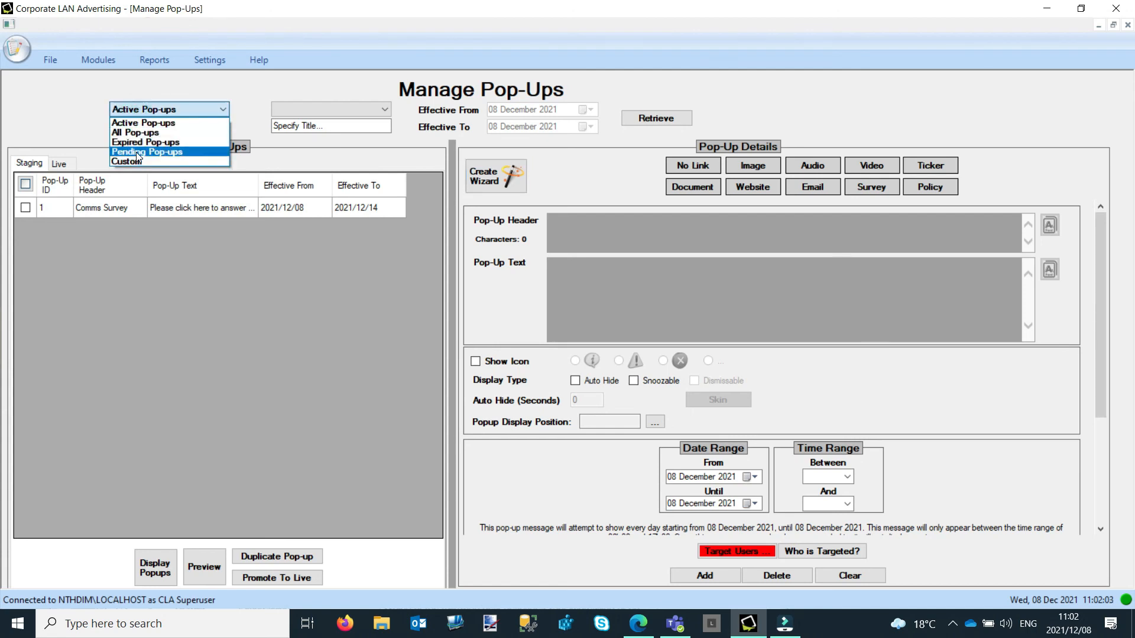
left_click(145, 259)
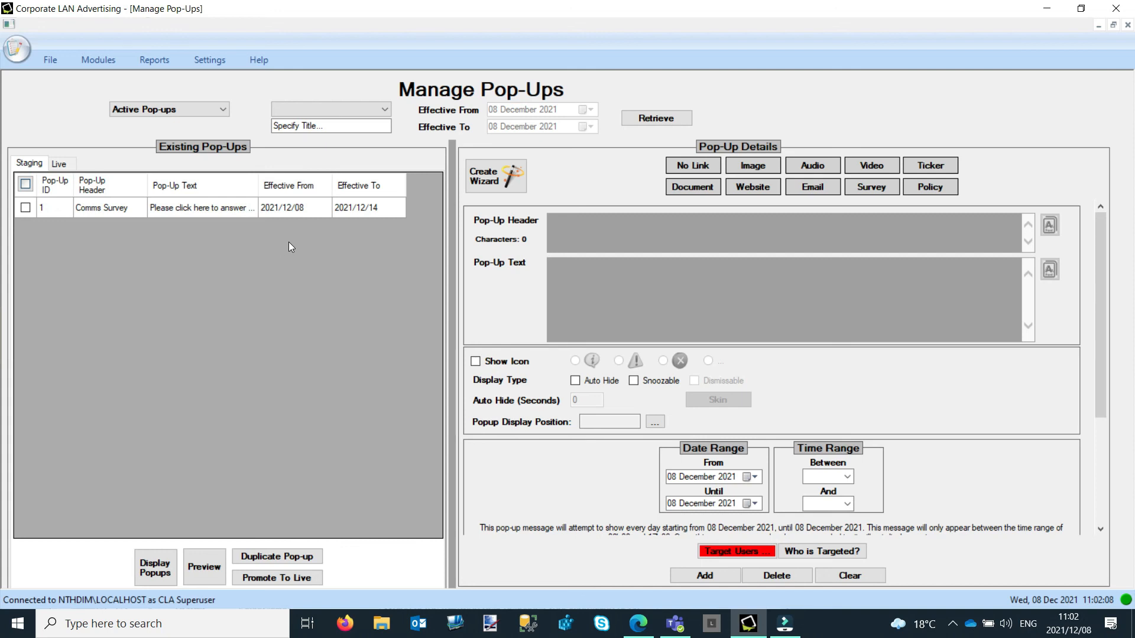